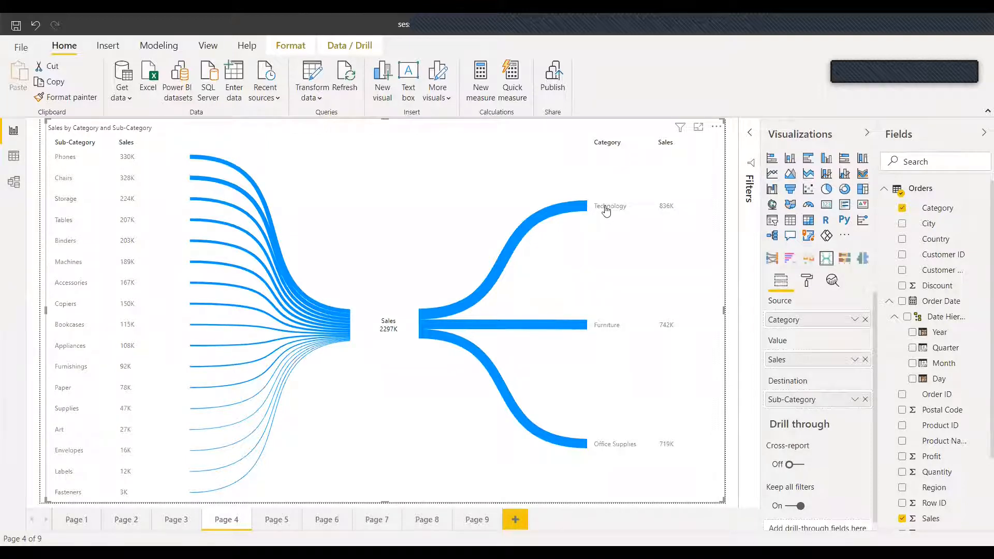
# Filter the sales flow chart by Technology, Furniture and Office Supplies in turn, clearing each selection to compare their sub-categories.
pyautogui.click(607, 208)
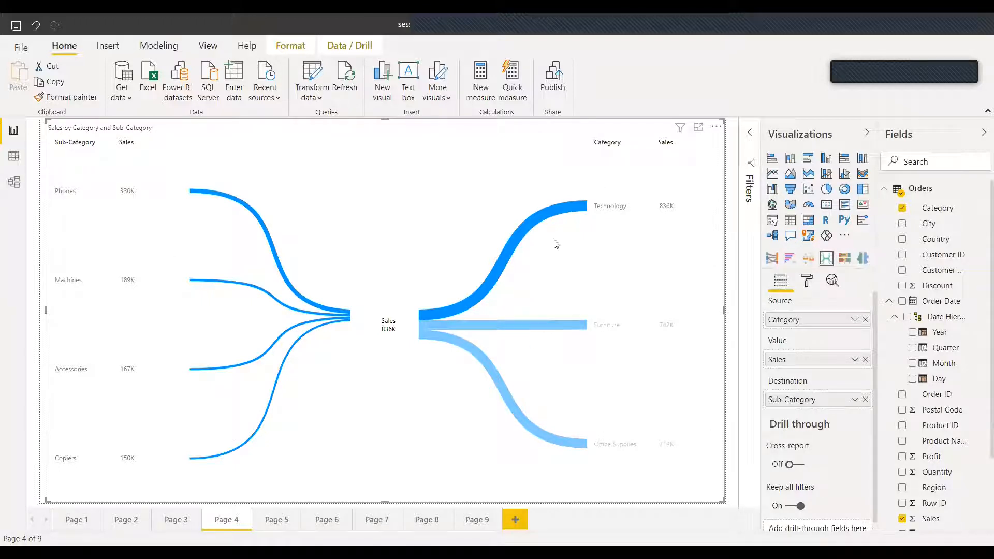
pyautogui.click(618, 212)
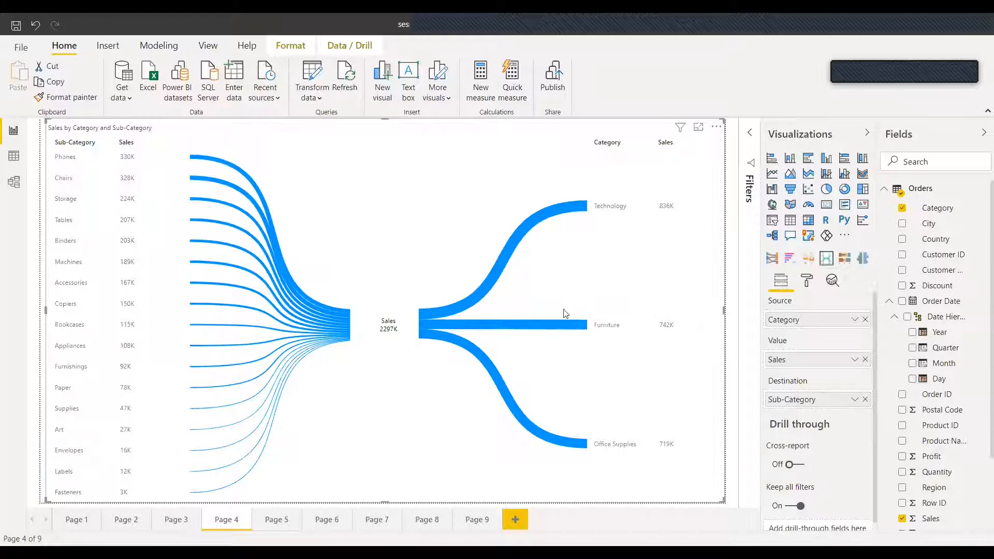
pyautogui.click(576, 333)
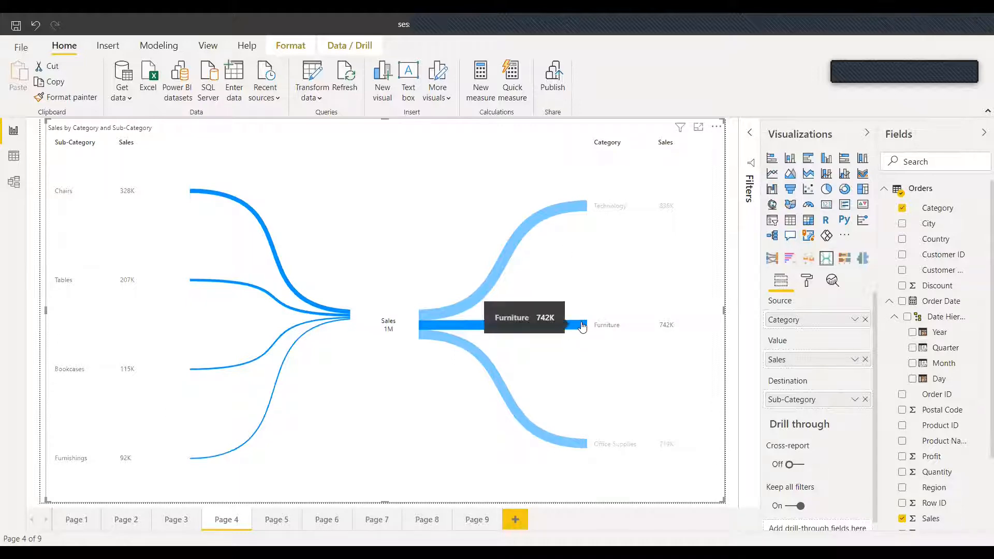
pyautogui.click(582, 325)
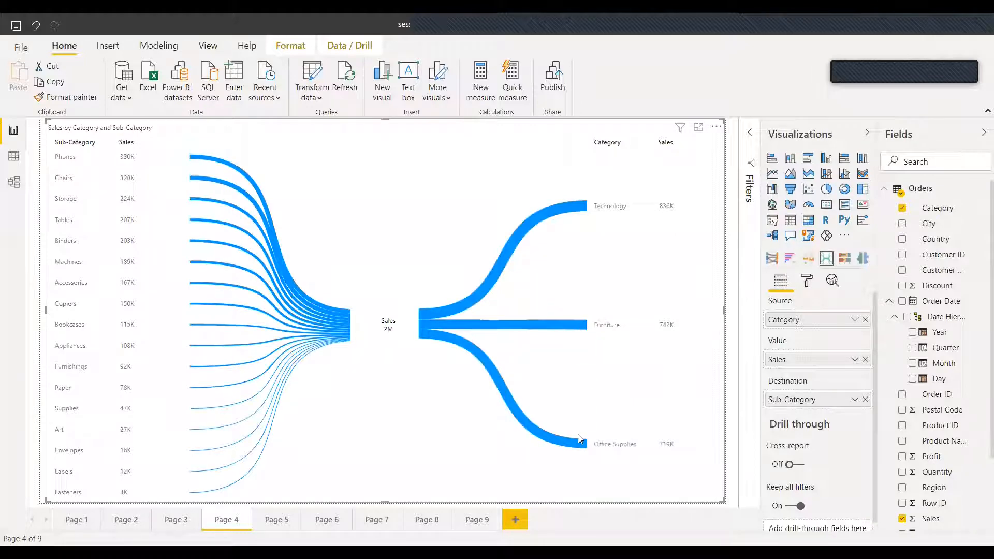
pyautogui.moveTo(581, 447)
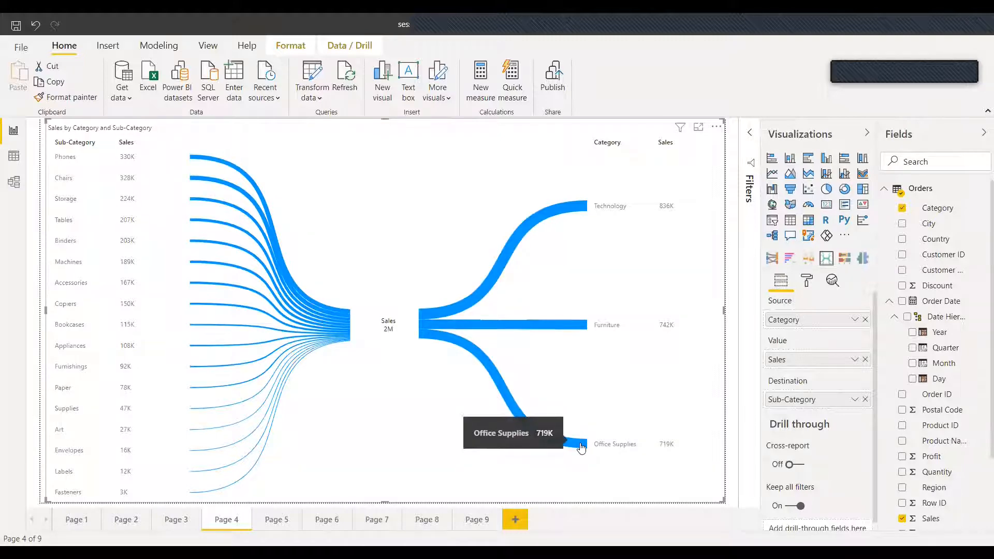
pyautogui.click(582, 446)
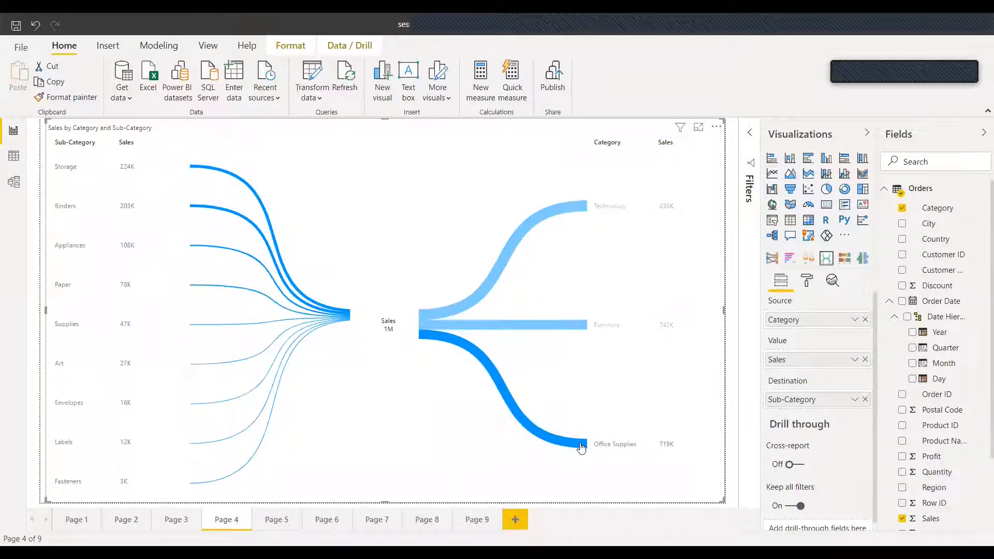
pyautogui.click(582, 447)
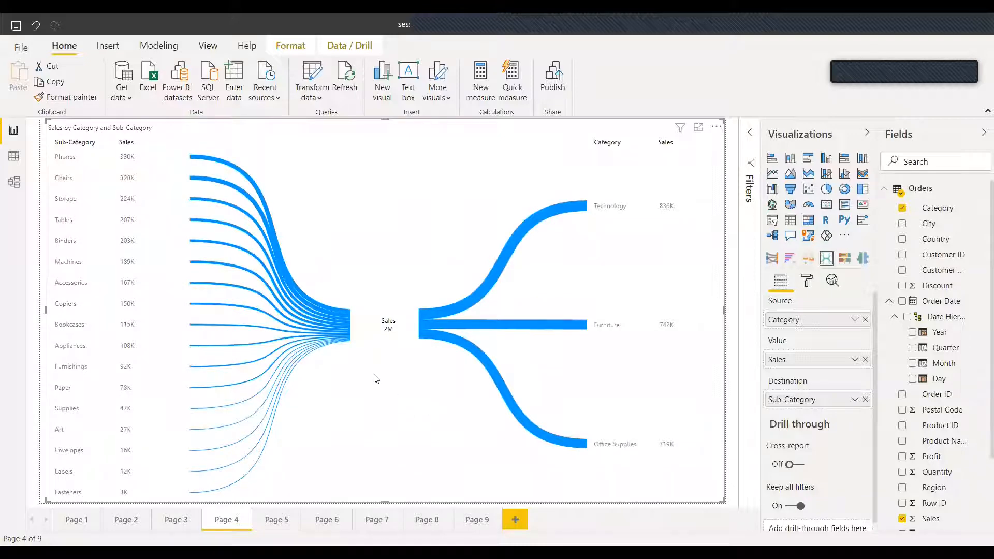
# View the sales by state and year chart on Page 5, and return to Page 4.
pyautogui.click(278, 519)
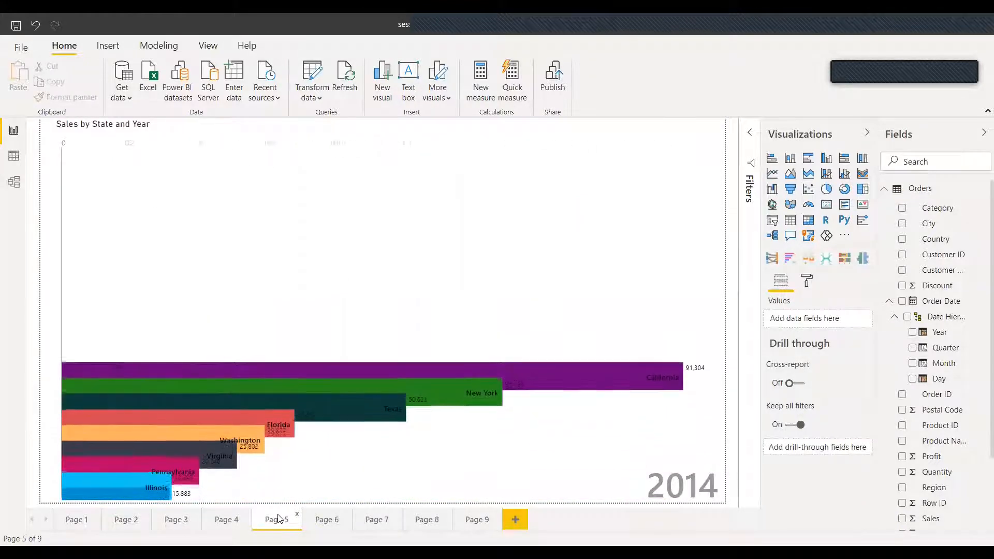
pyautogui.click(224, 523)
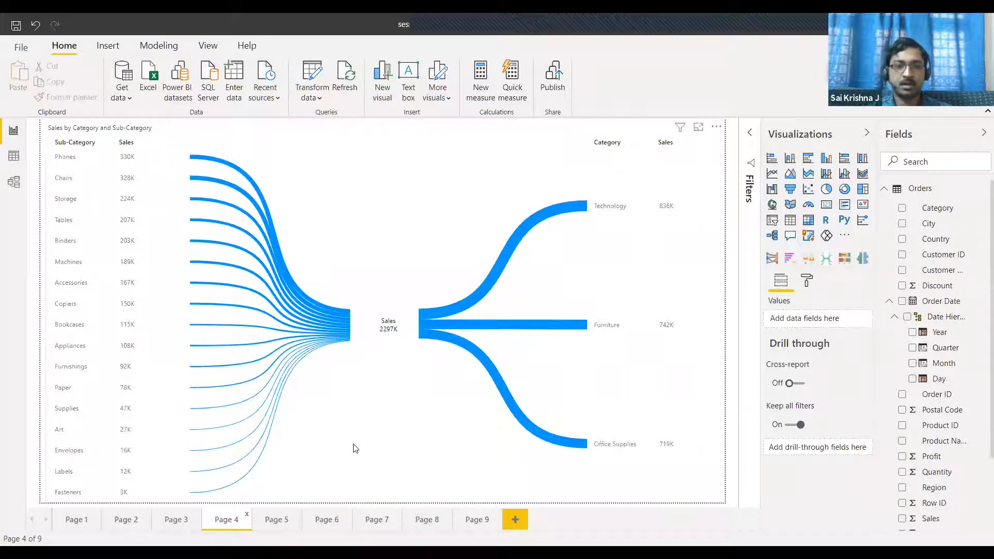
# Replace Category with Region as the source field of the sales flow chart.
pyautogui.click(687, 483)
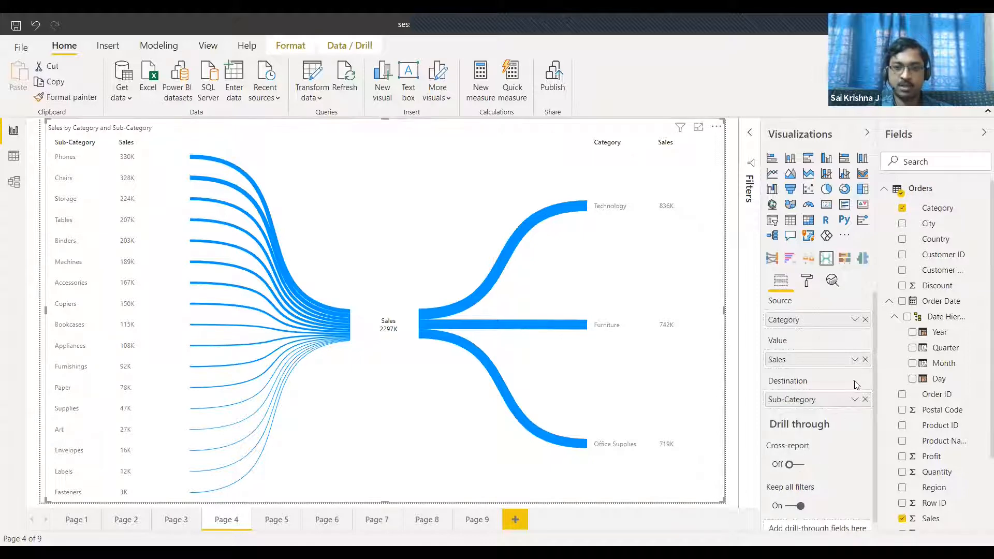
pyautogui.click(865, 320)
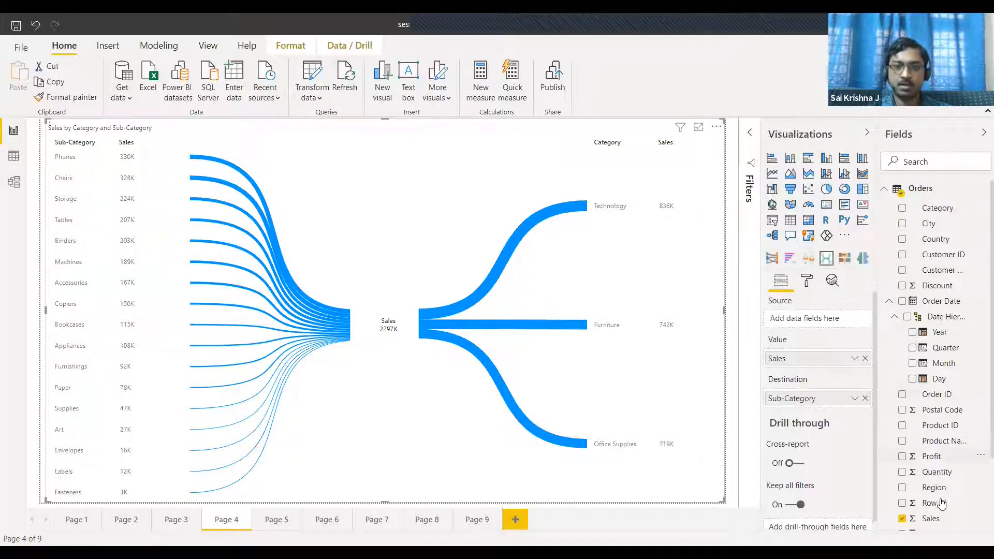
pyautogui.scroll(-3, 941, 495)
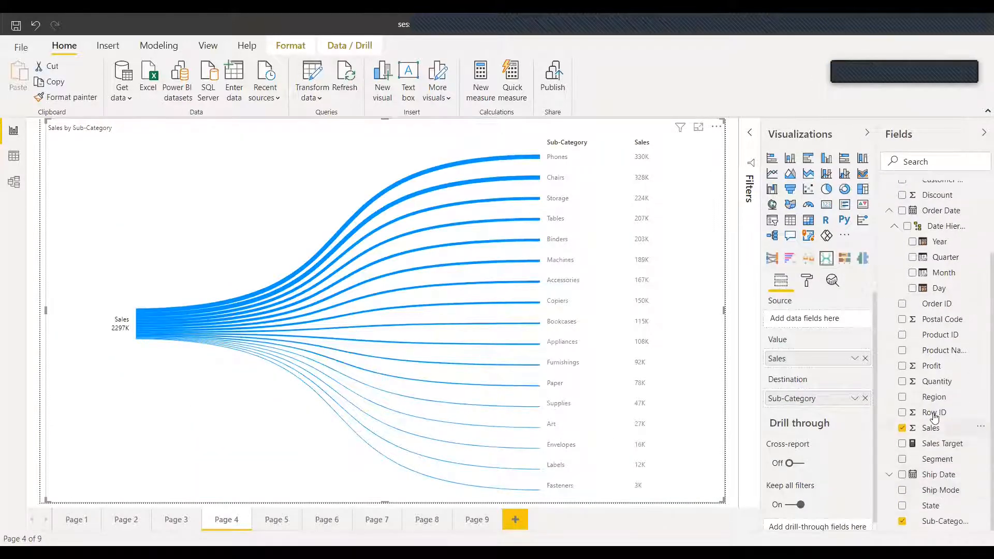
pyautogui.moveTo(934, 398); pyautogui.dragTo(808, 320)
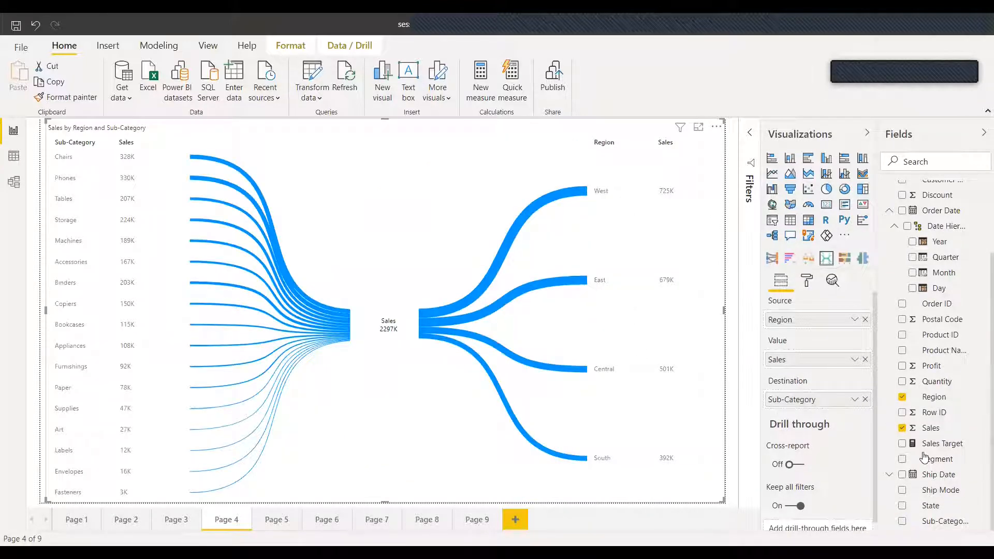
# Replace Sub-Category with State as the destination field of the sales flow chart.
pyautogui.click(865, 399)
pyautogui.moveTo(930, 505); pyautogui.dragTo(821, 401)
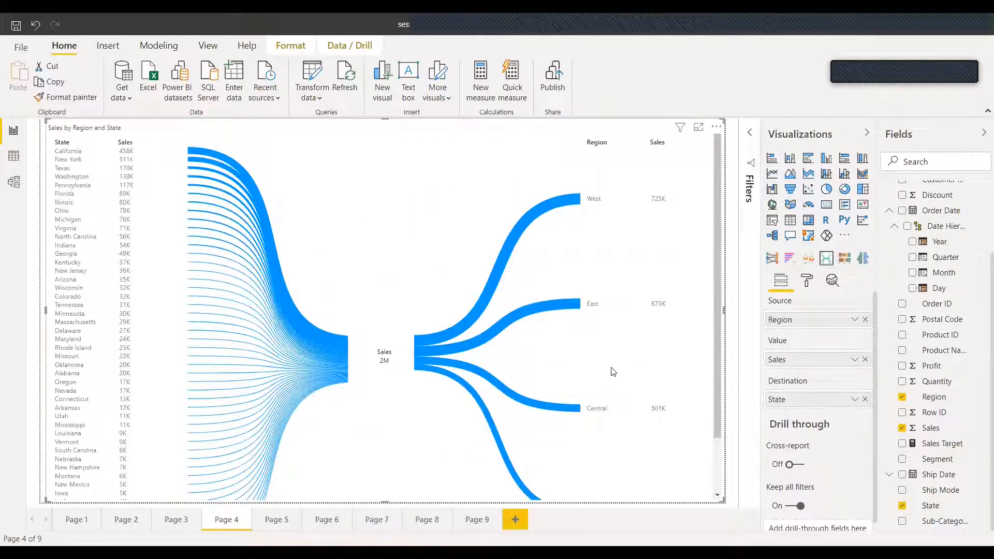
pyautogui.scroll(-2, 612, 368)
pyautogui.scroll(2, 613, 367)
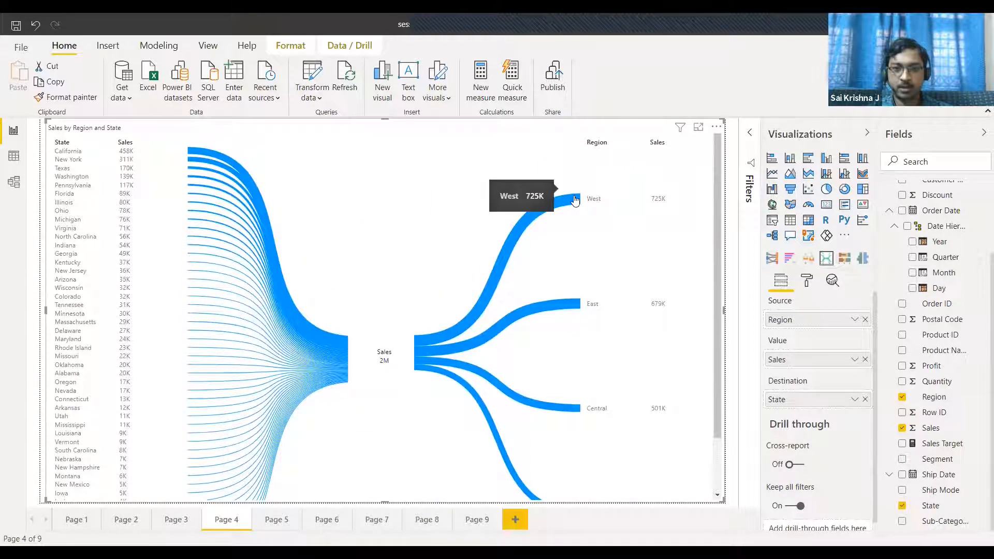
# Filter the flow chart by the West region and by the East region to examine their states, and clear the selection.
pyautogui.click(576, 201)
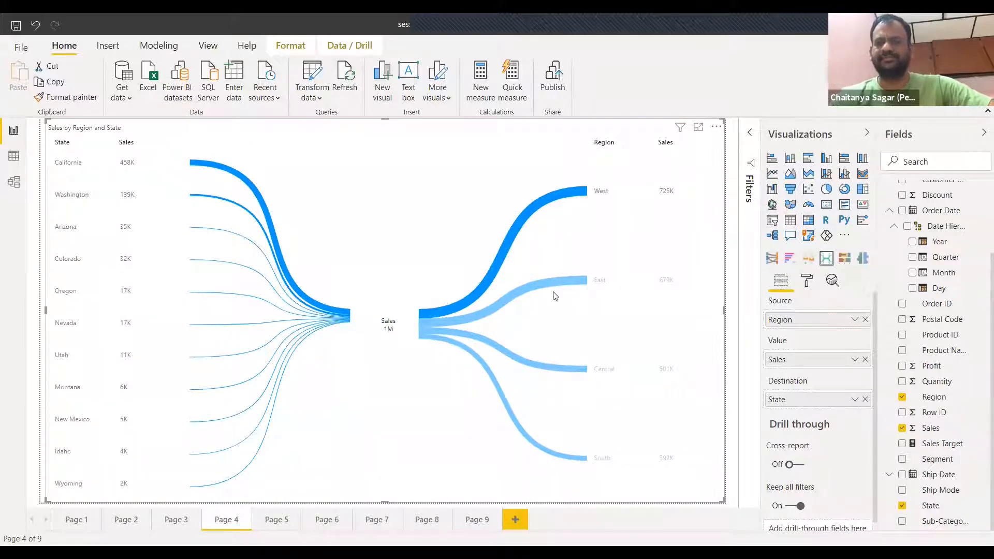
pyautogui.moveTo(579, 284)
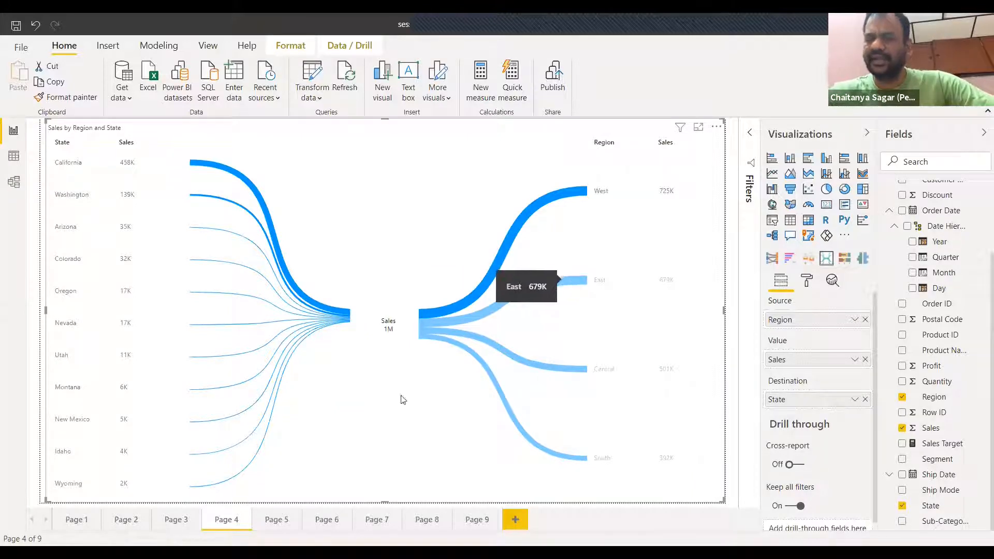
pyautogui.click(576, 287)
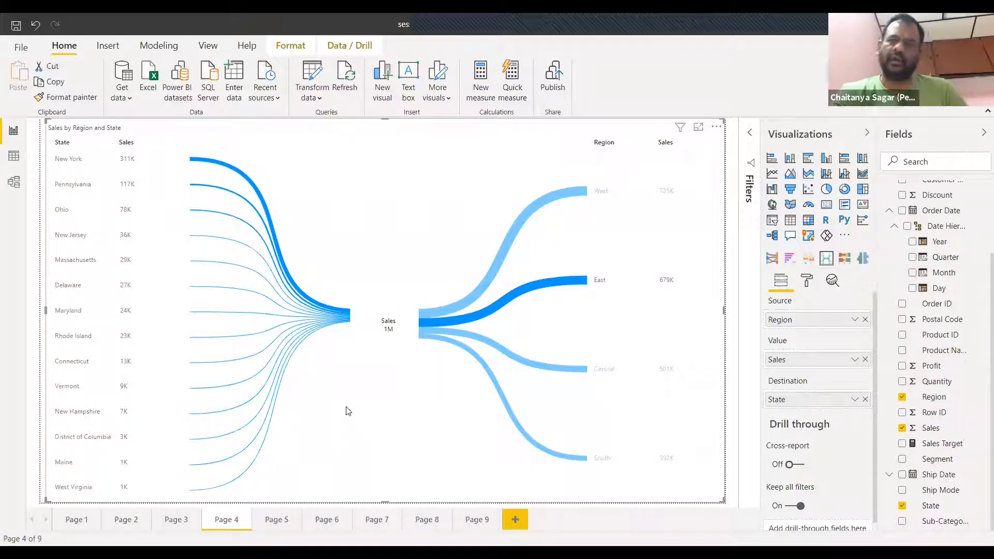
pyautogui.moveTo(516, 362)
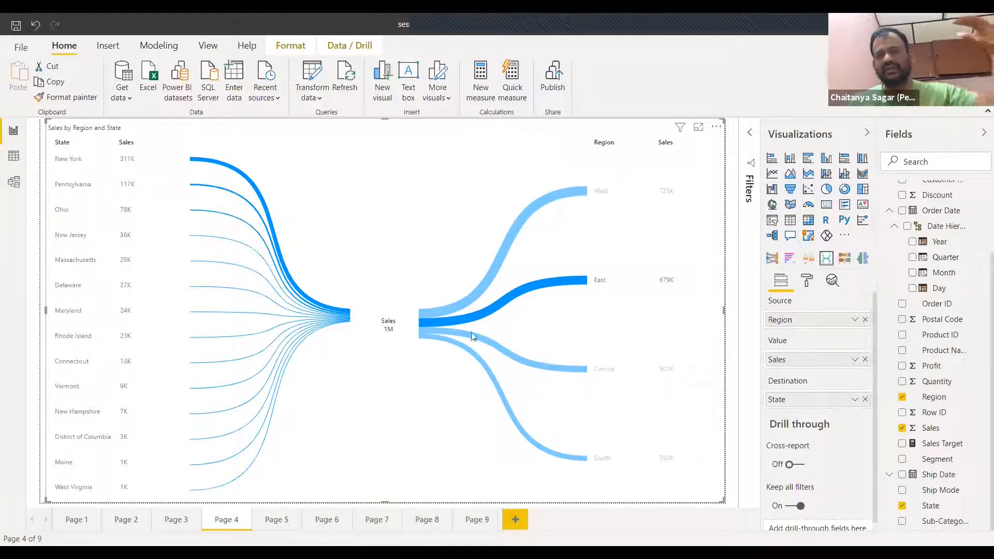
pyautogui.click(541, 283)
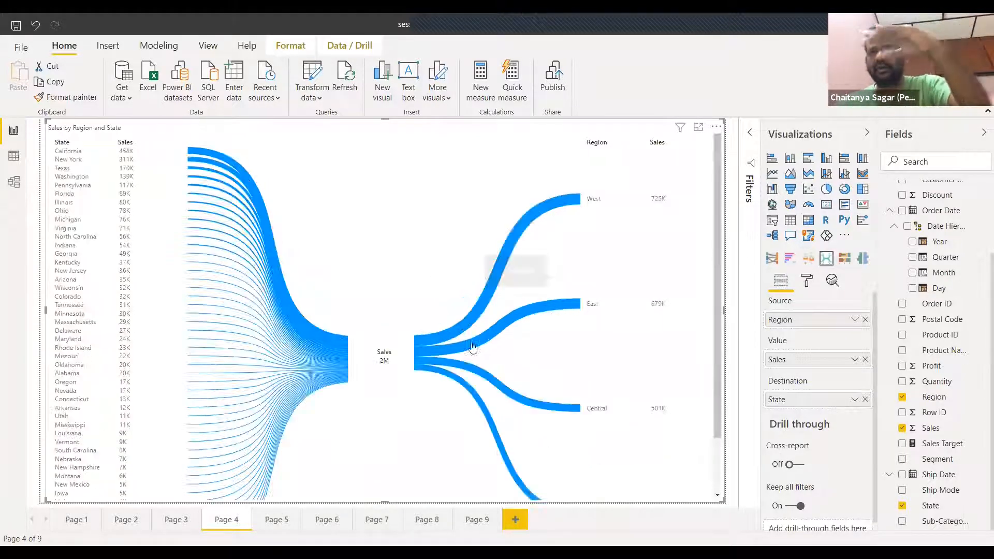
pyautogui.scroll(-1, 392, 408)
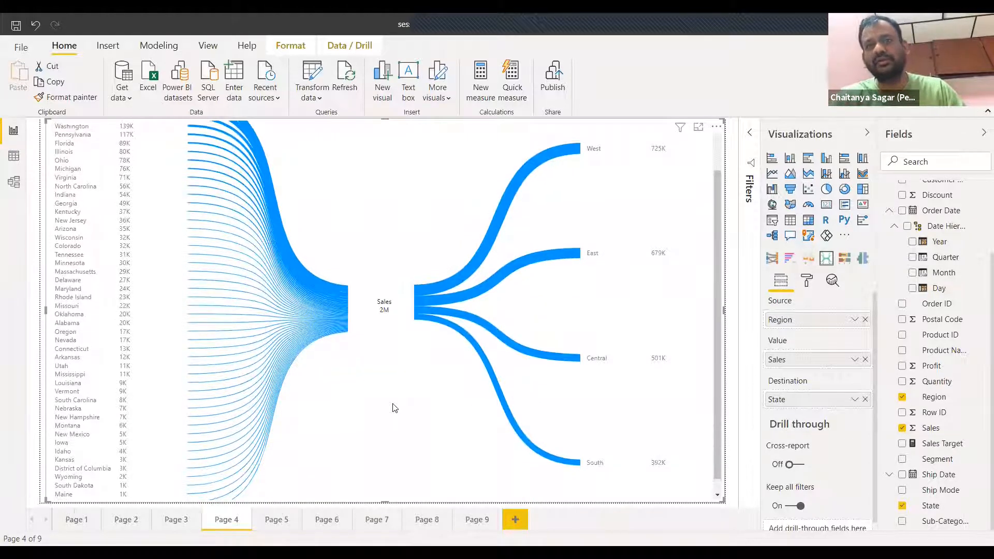
pyautogui.scroll(1, 392, 408)
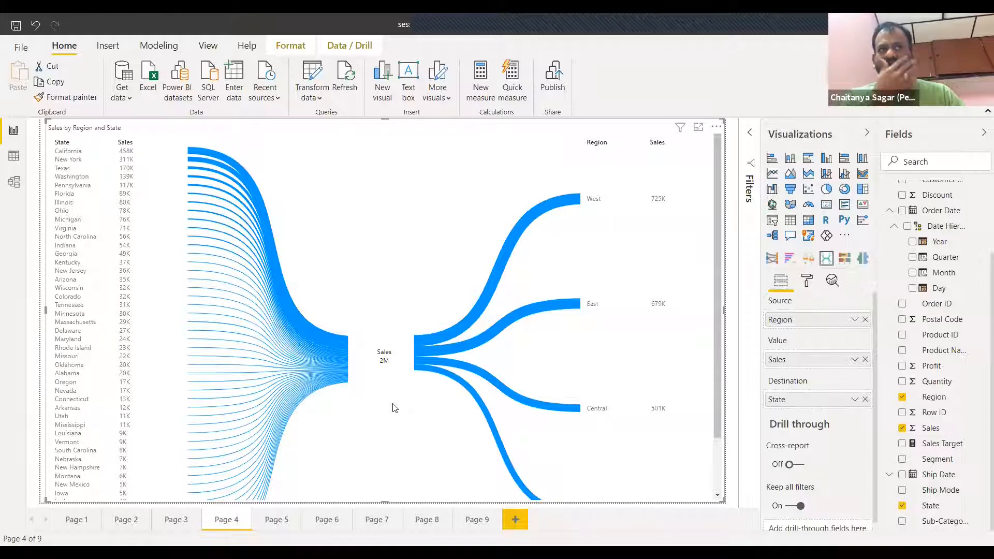
pyautogui.scroll(-1, 392, 408)
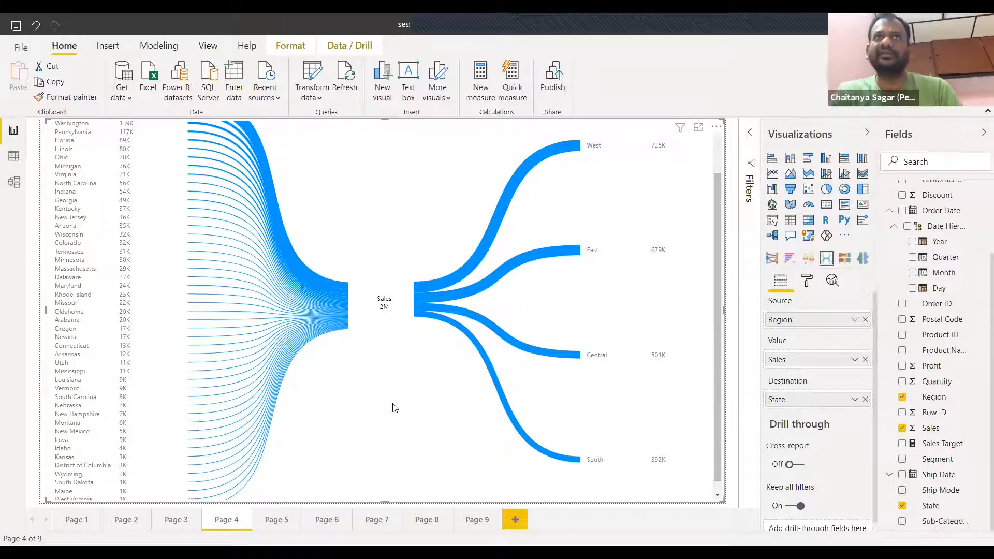
pyautogui.scroll(2, 393, 408)
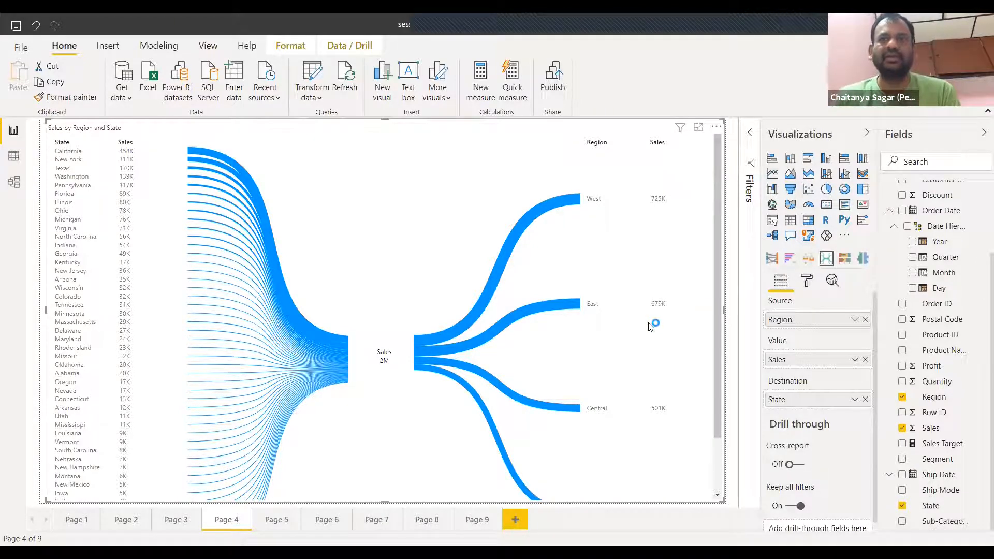
pyautogui.moveTo(568, 312)
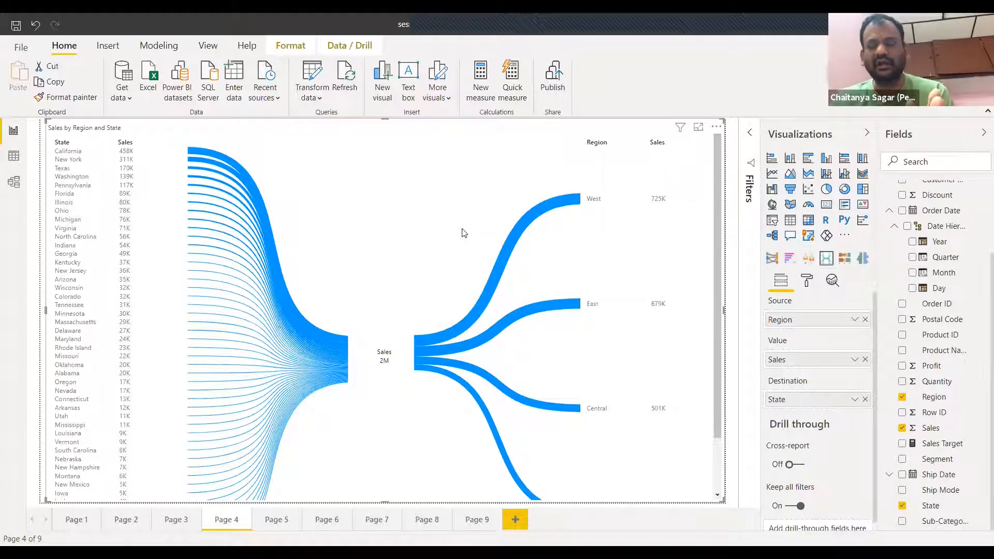
pyautogui.scroll(-1, 463, 233)
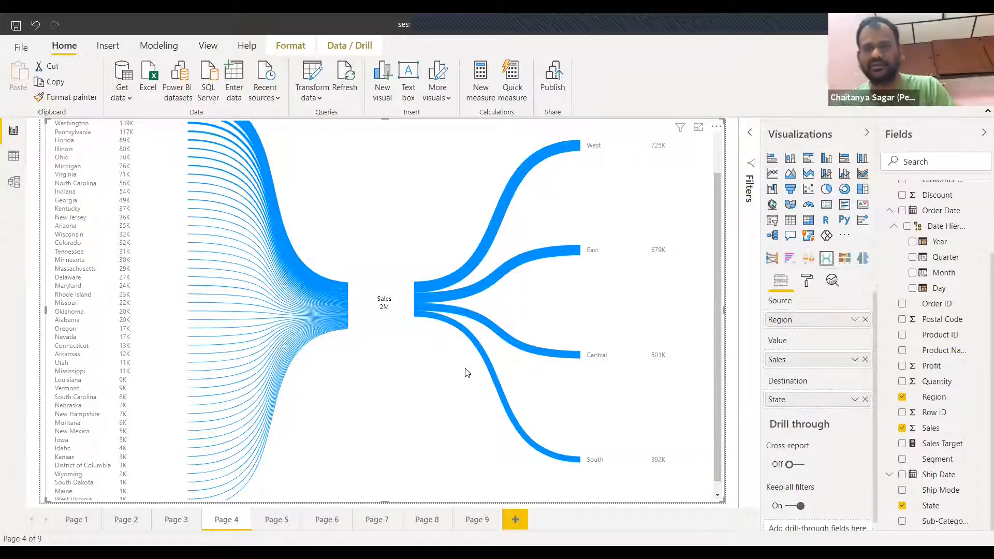
pyautogui.scroll(2, 305, 409)
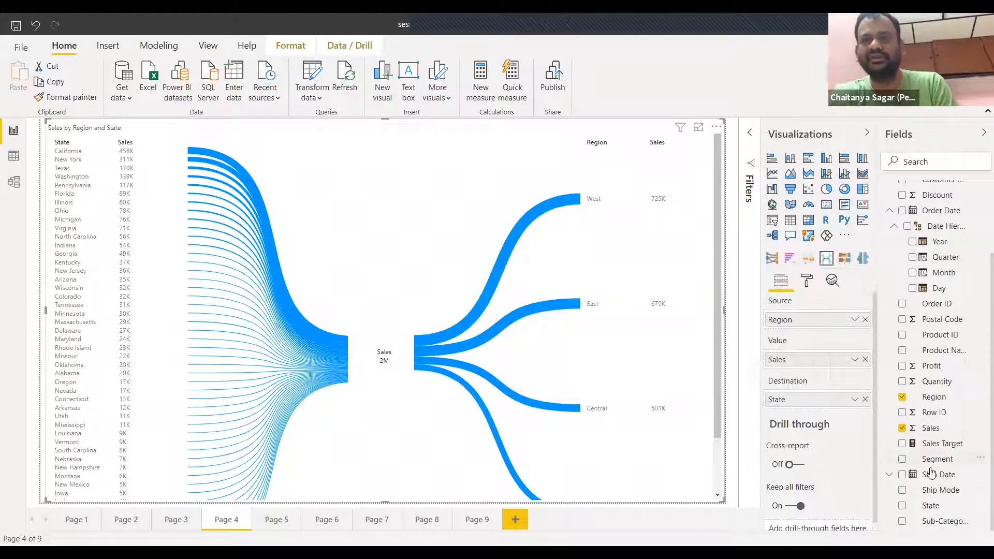
# Replace State with Sub-Category as the destination field of the sales flow chart.
pyautogui.click(864, 399)
pyautogui.moveTo(944, 519); pyautogui.dragTo(825, 402)
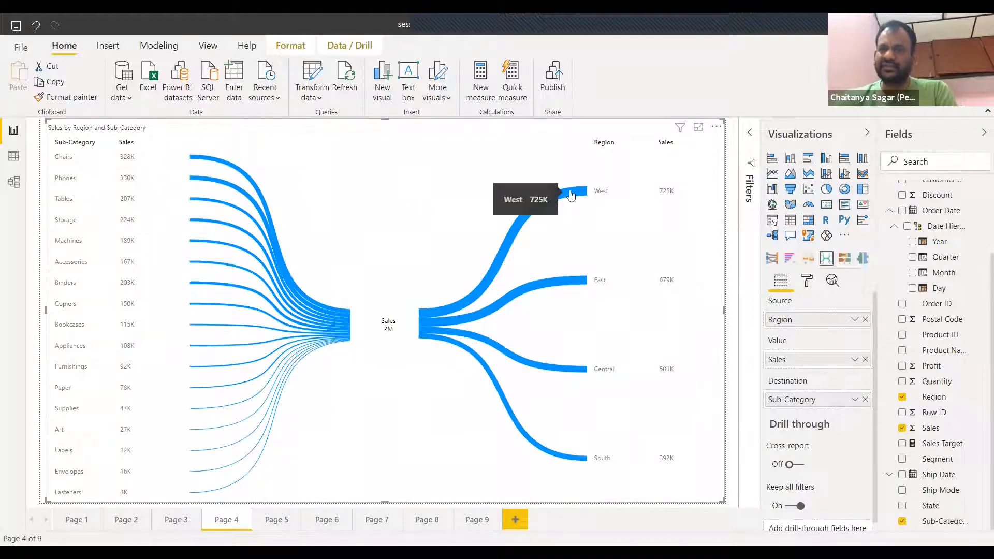
# Filter the flow chart by West, East and Central in turn to compare sub-category sales, clearing each selection.
pyautogui.click(571, 196)
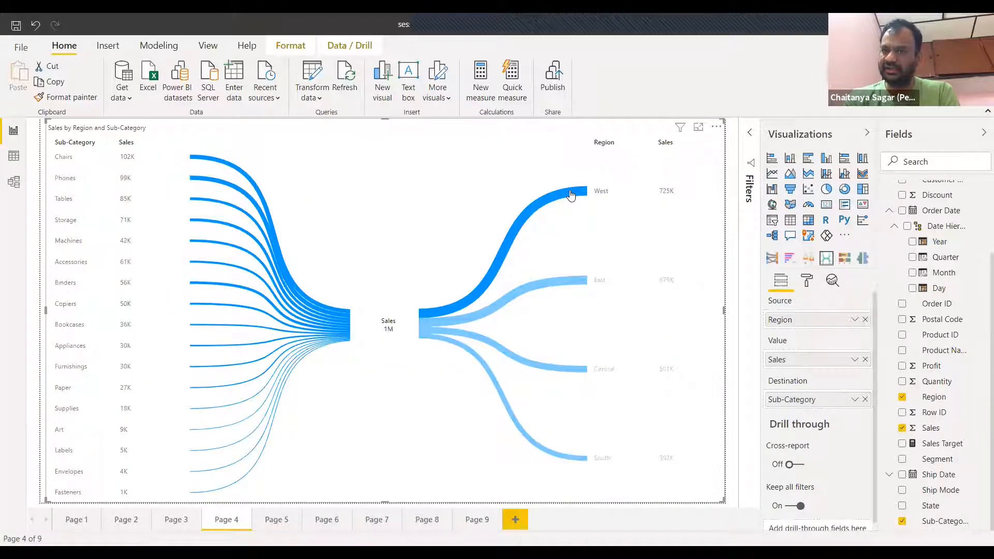
pyautogui.click(571, 195)
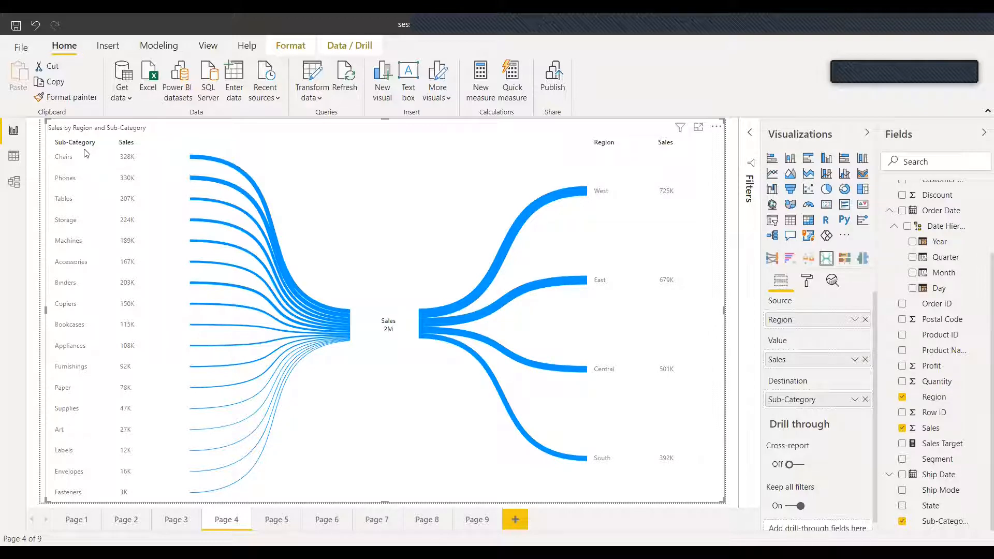
pyautogui.click(560, 287)
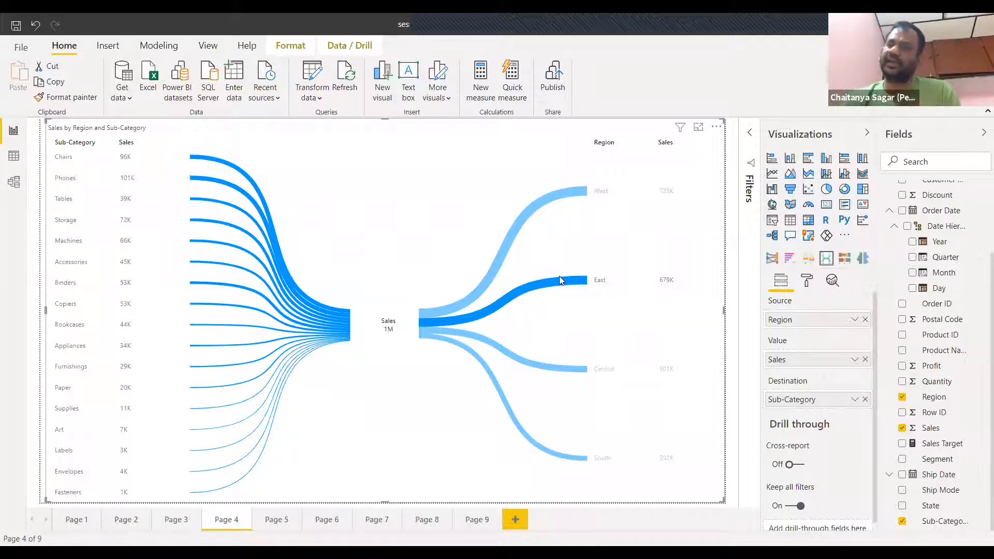
pyautogui.click(378, 396)
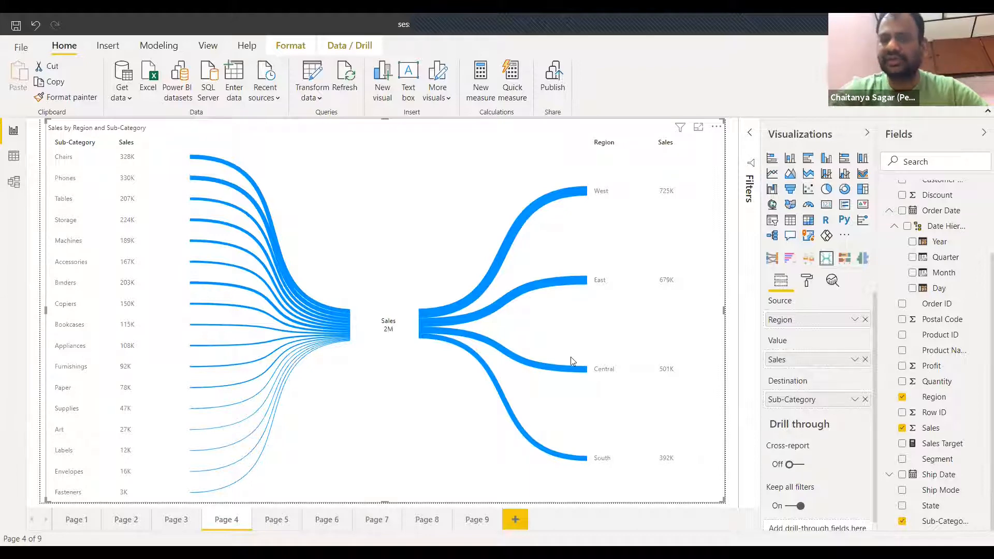
pyautogui.click(573, 370)
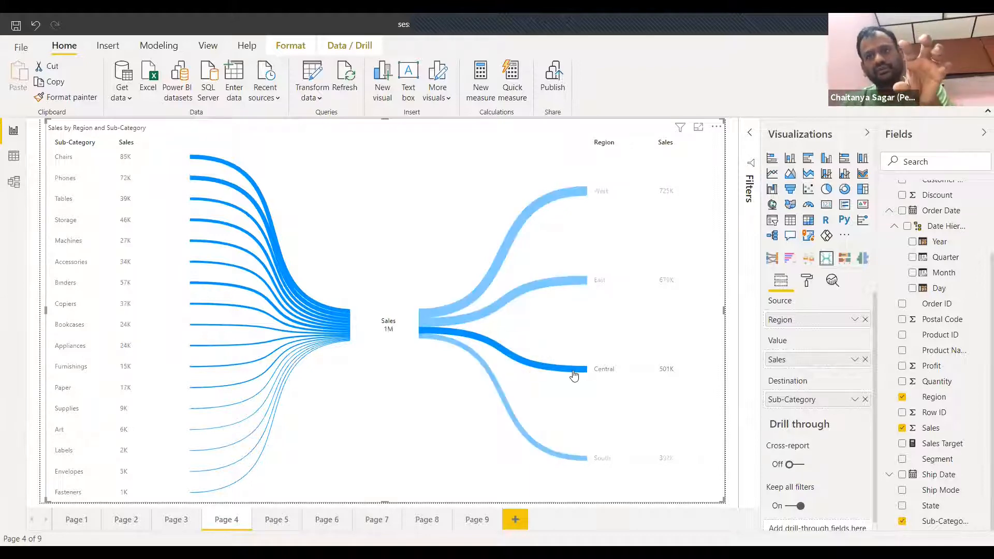
pyautogui.click(584, 370)
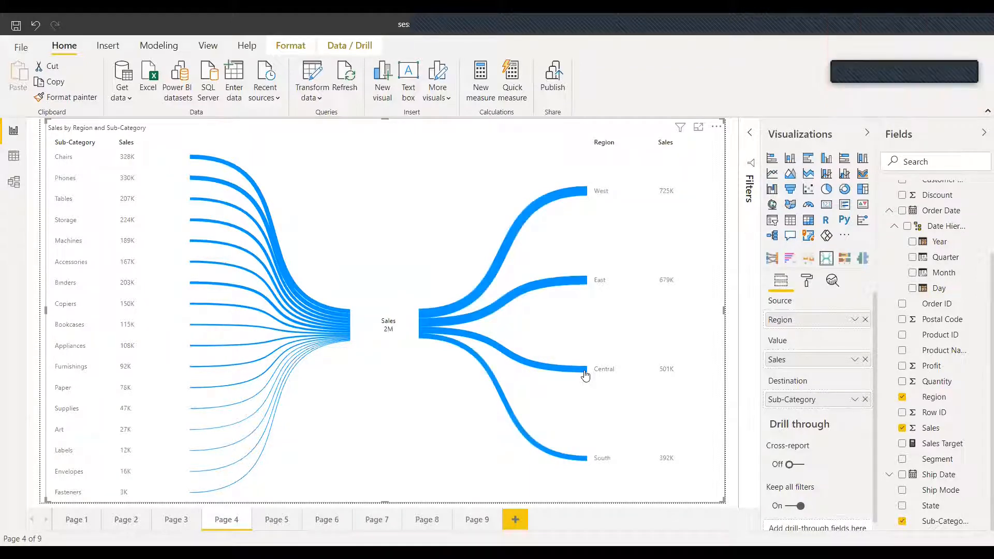
pyautogui.click(585, 372)
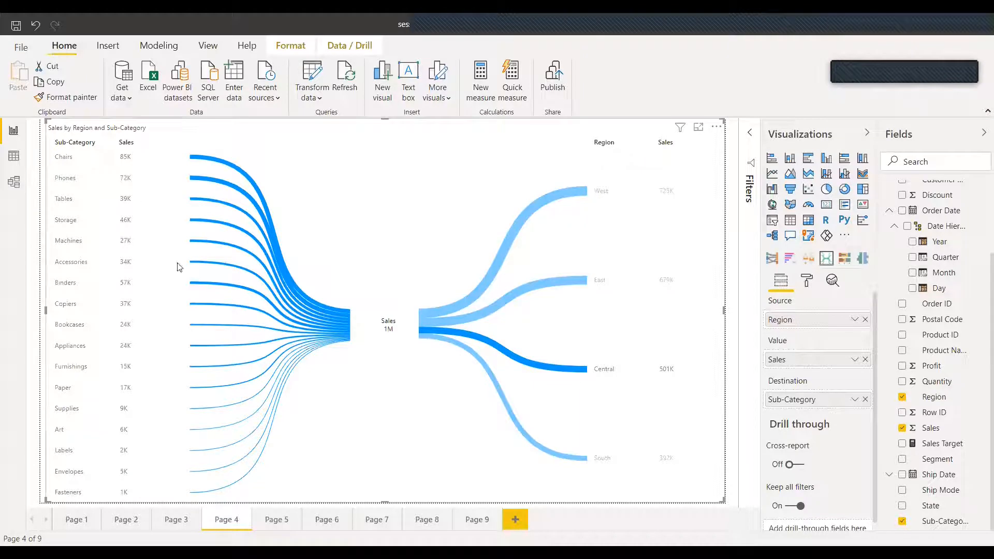
pyautogui.click(572, 373)
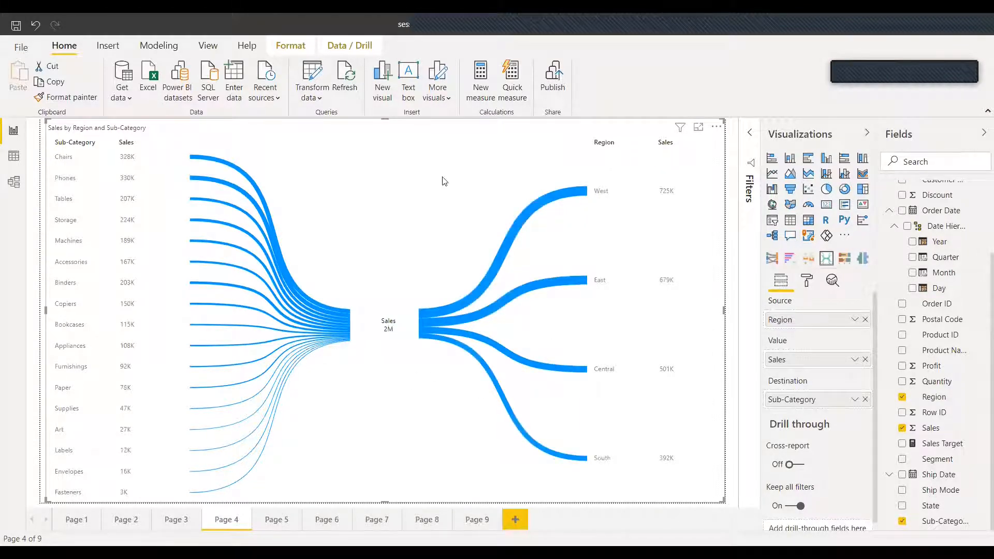